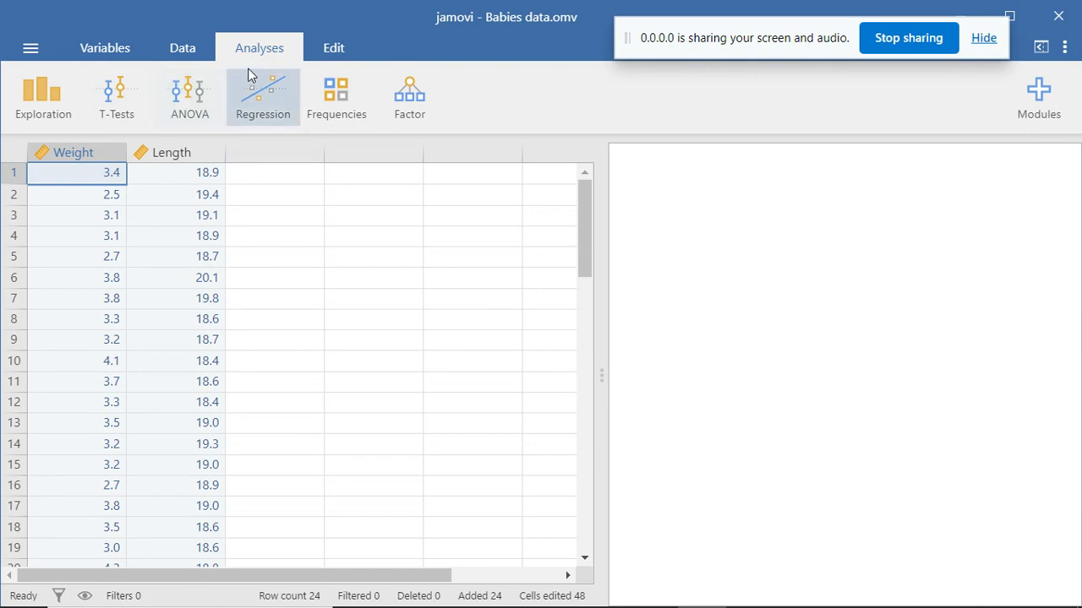
- Start a Descriptives analysis with Weight and Length as the variables
{"action": "left_click", "coordinate": [56, 101]}
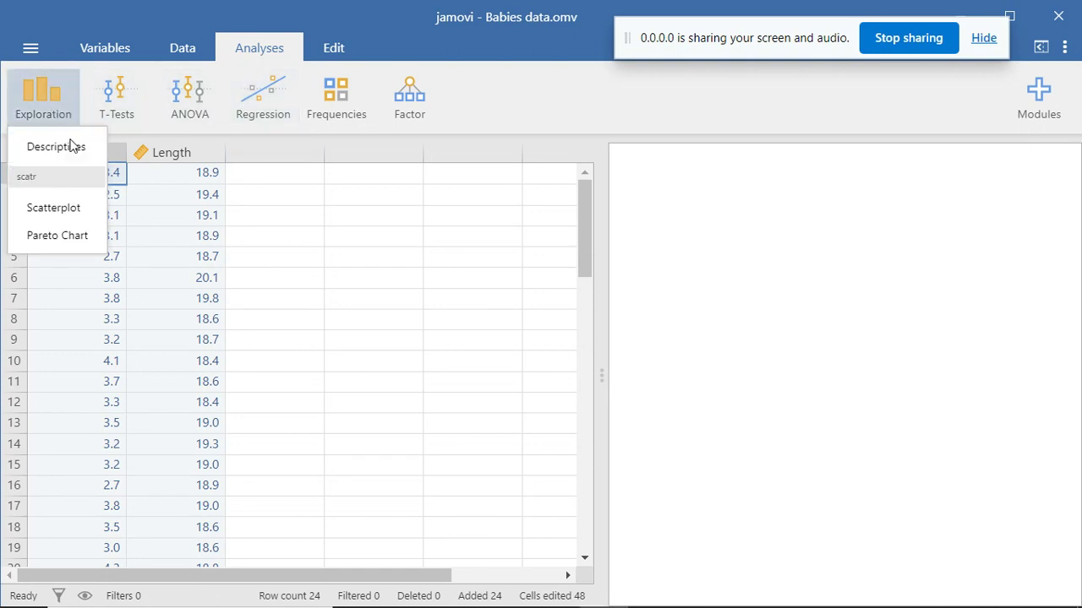
{"action": "left_click", "coordinate": [76, 152]}
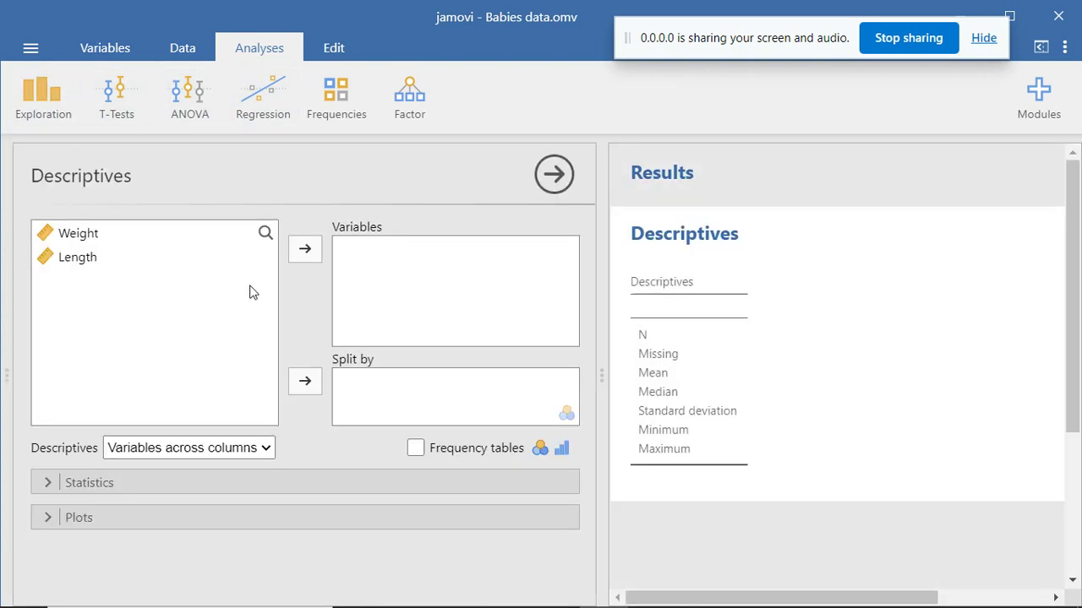
{"action": "left_click", "coordinate": [88, 239]}
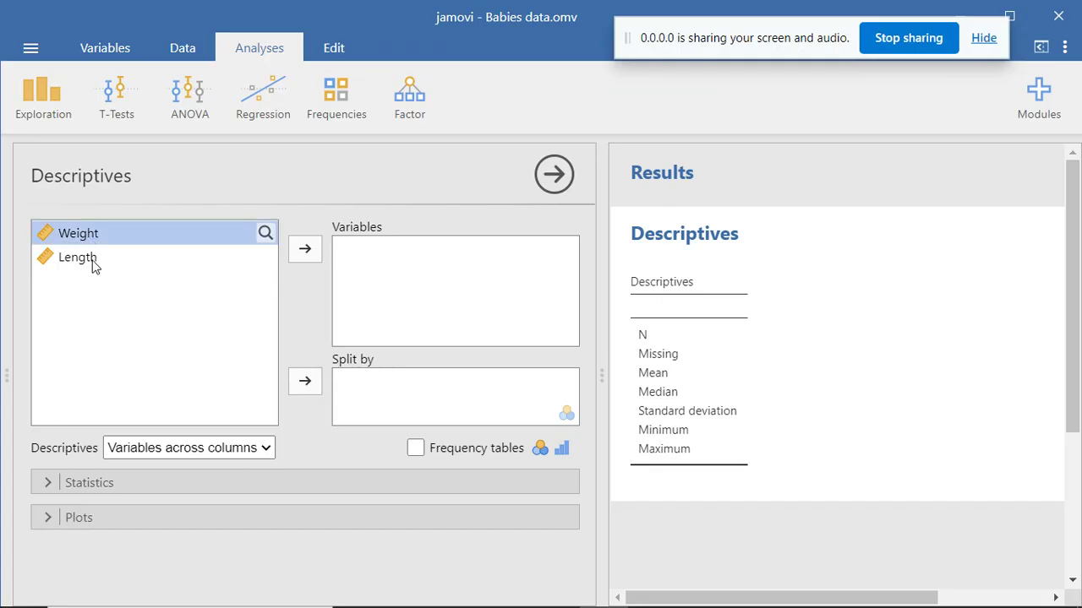
{"action": "left_click", "coordinate": [93, 264], "text": "shift"}
{"action": "left_click", "coordinate": [305, 250]}
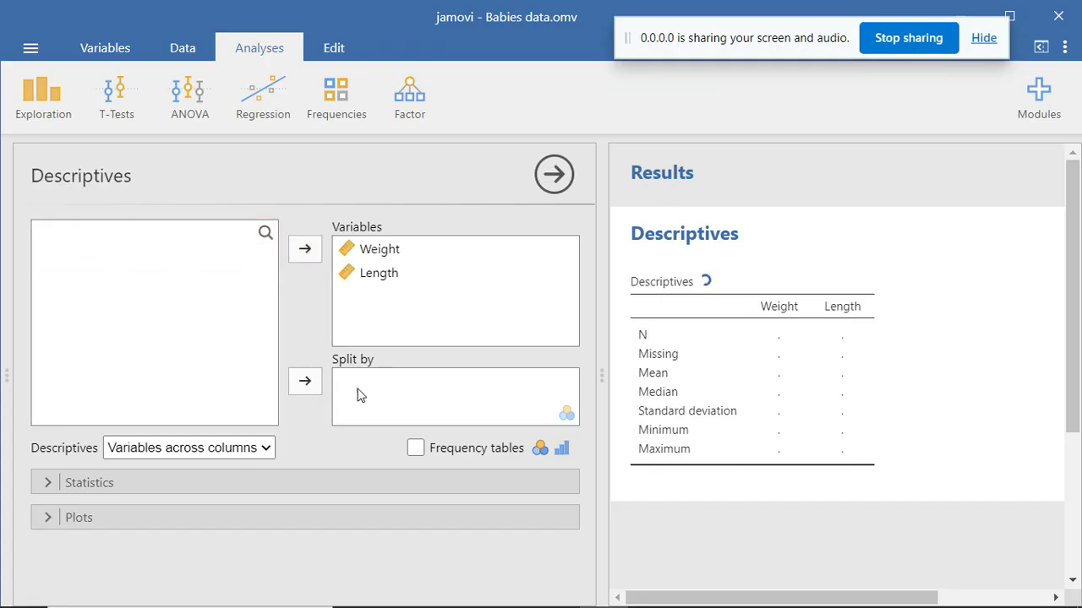
- Turn off the default statistics N, Missing, Mean, Median, Std. deviation, Minimum and Maximum for the Descriptives table
{"action": "left_click", "coordinate": [203, 483]}
{"action": "left_click_drag", "start_coordinate": [589, 320], "coordinate": [578, 467]}
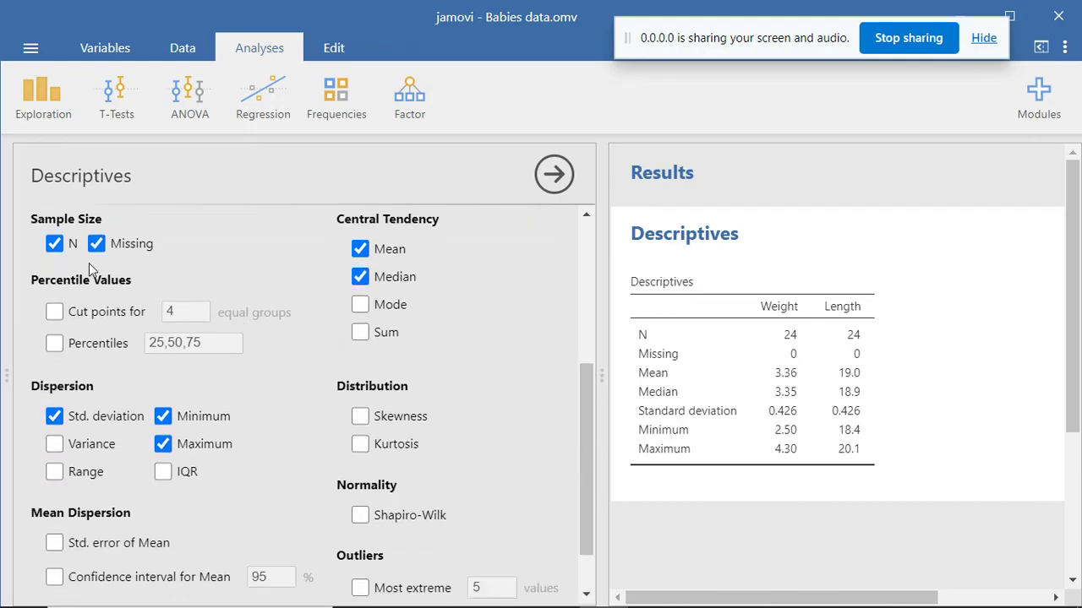
{"action": "left_click", "coordinate": [55, 243]}
{"action": "left_click", "coordinate": [97, 243]}
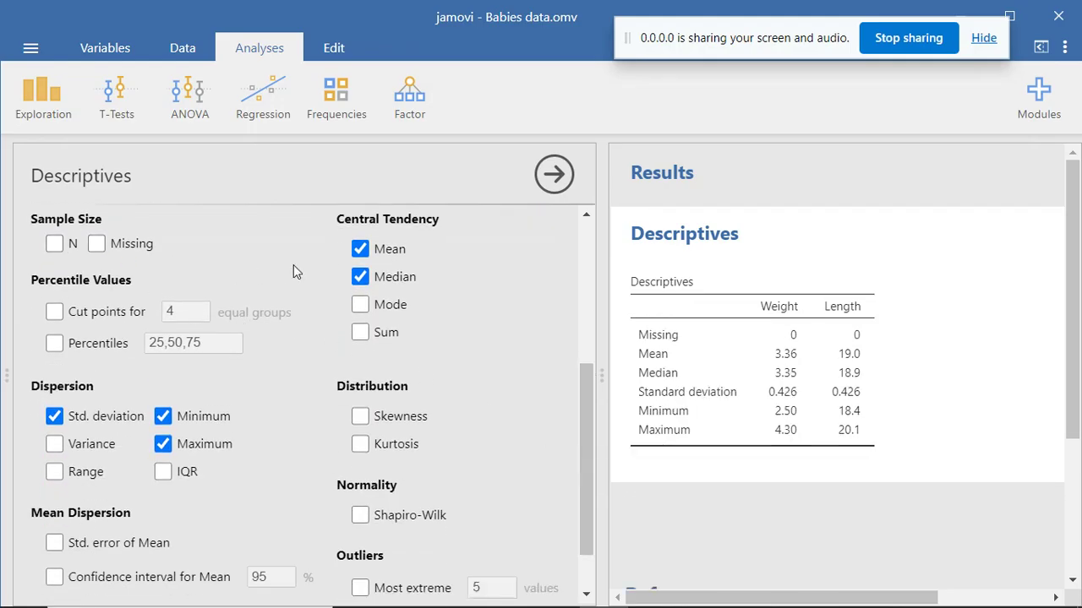
{"action": "left_click", "coordinate": [360, 248]}
{"action": "left_click", "coordinate": [360, 276]}
{"action": "left_click", "coordinate": [54, 416]}
{"action": "left_click", "coordinate": [162, 416]}
{"action": "left_click", "coordinate": [162, 443]}
- Add Skewness, Kurtosis and the Shapiro-Wilk normality test to the Descriptives table
{"action": "left_click", "coordinate": [360, 415]}
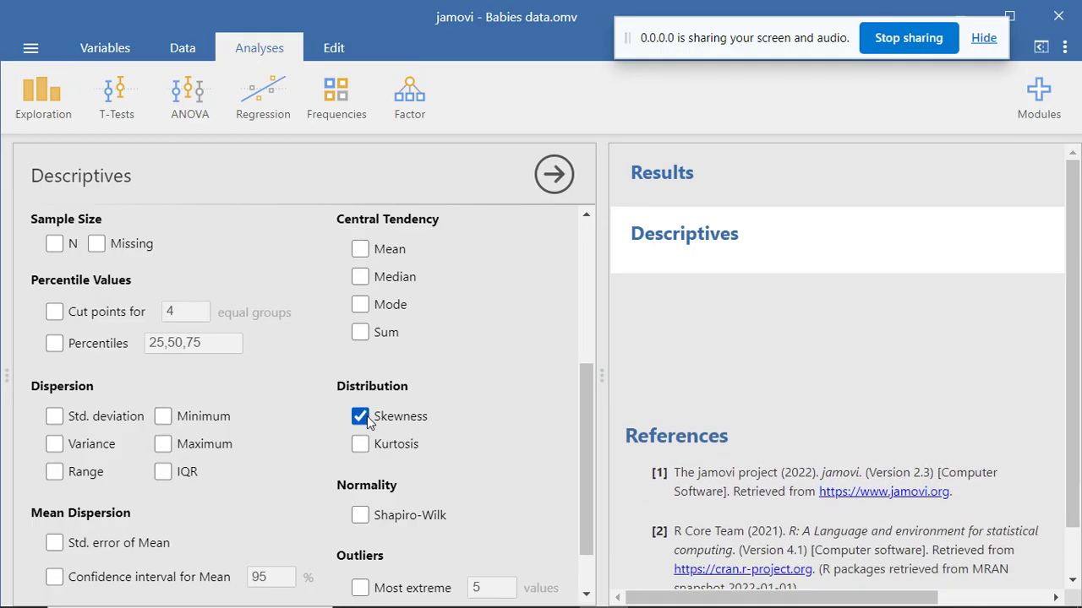
{"action": "left_click", "coordinate": [360, 443]}
{"action": "left_click", "coordinate": [360, 515]}
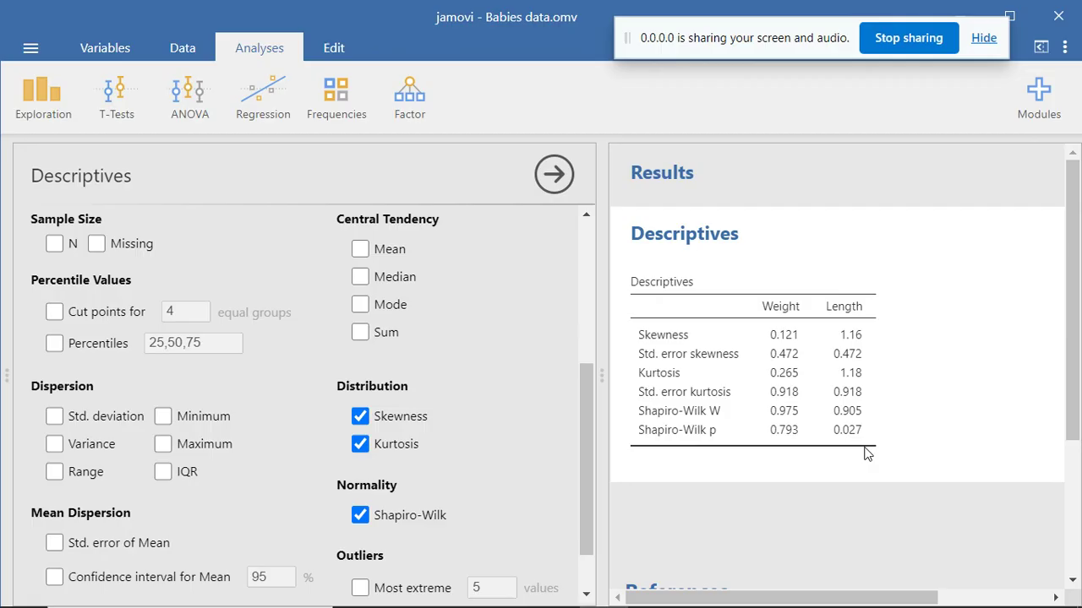
- Add histograms to the Descriptives output and inspect the Weight and Length distributions
{"action": "left_click_drag", "start_coordinate": [1073, 379], "coordinate": [1031, 485]}
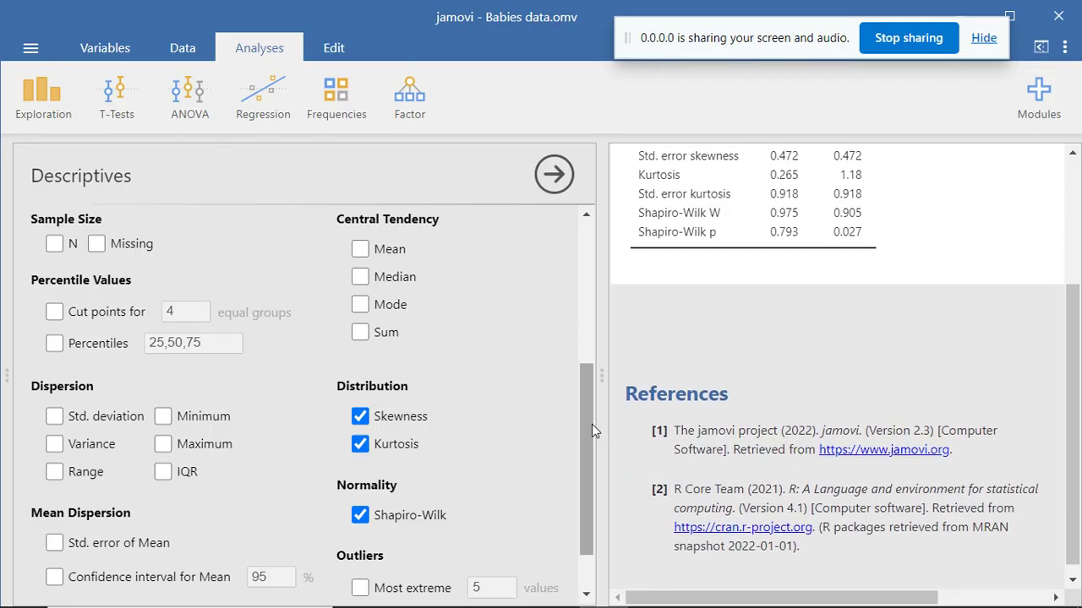
{"action": "left_click_drag", "start_coordinate": [591, 424], "coordinate": [587, 455]}
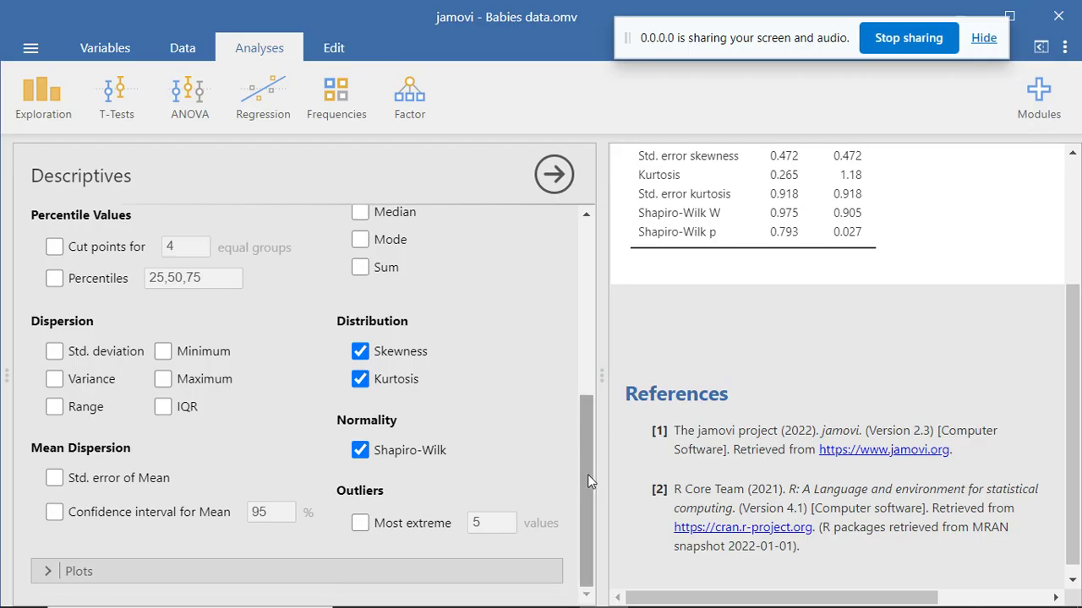
{"action": "left_click", "coordinate": [259, 577]}
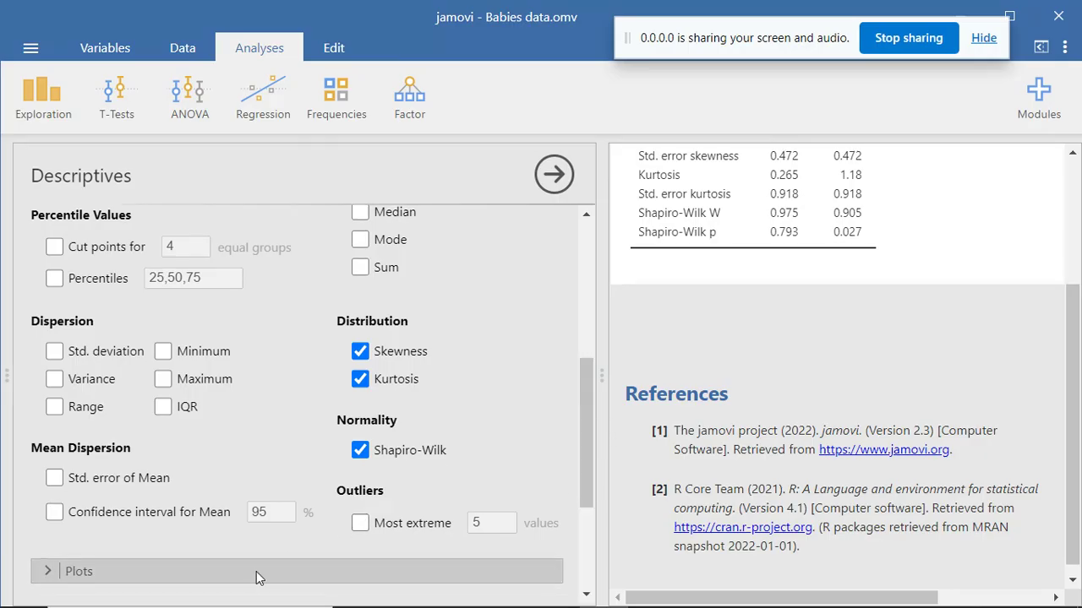
{"action": "scroll", "coordinate": [575, 533], "scroll_direction": "down", "scroll_amount": 3}
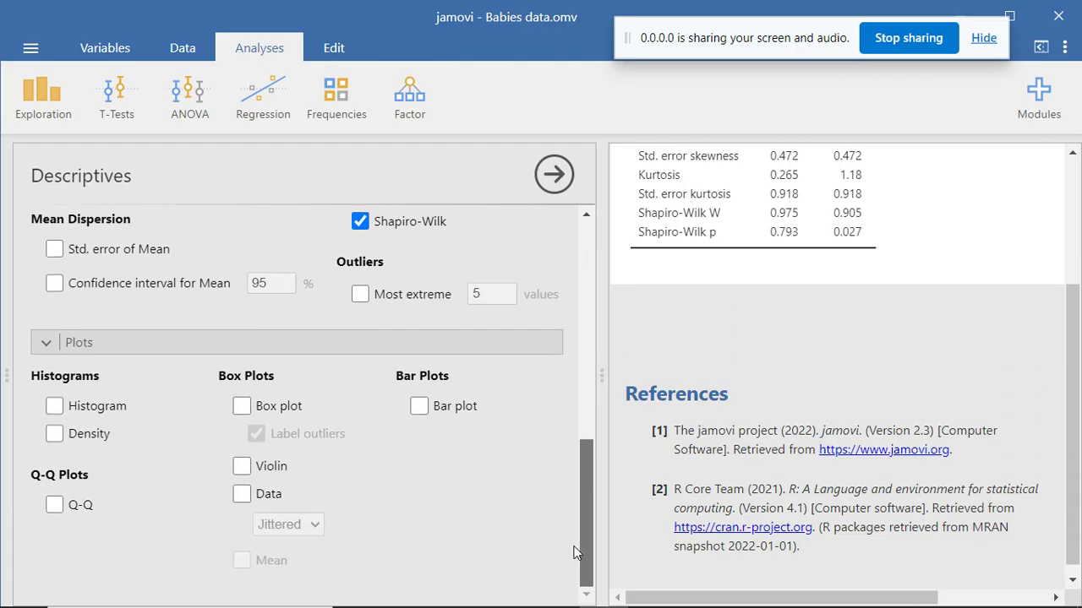
{"action": "left_click", "coordinate": [54, 406]}
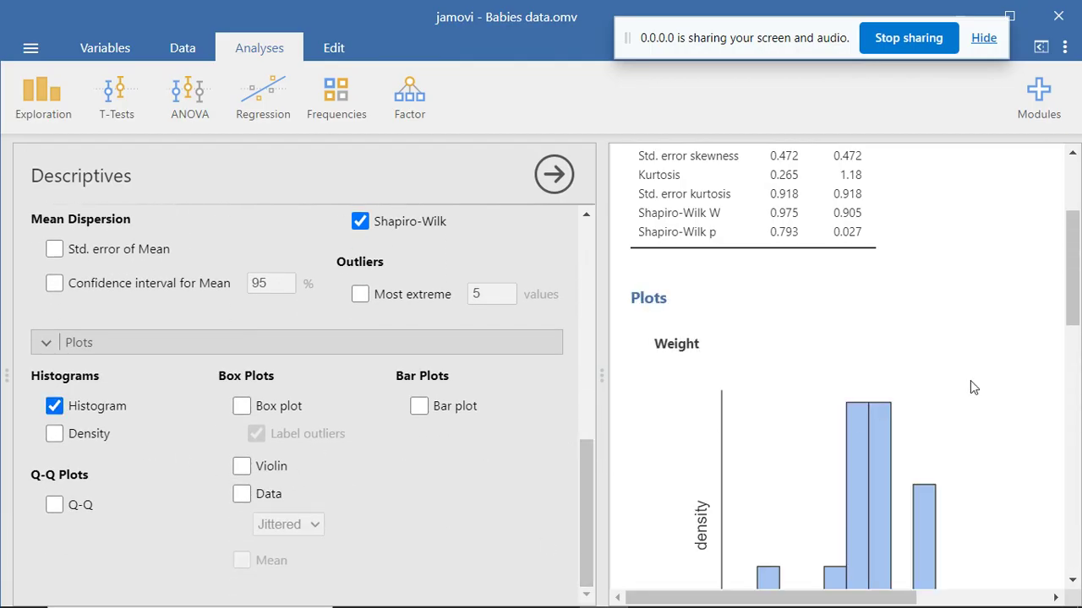
{"action": "left_click_drag", "start_coordinate": [1075, 304], "coordinate": [1077, 337]}
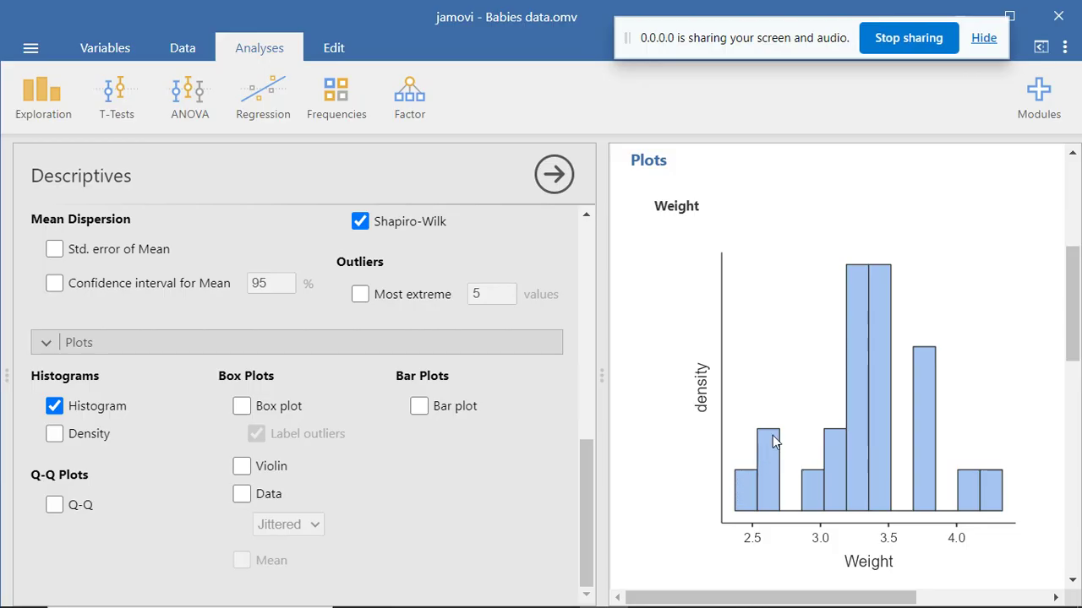
{"action": "left_click_drag", "start_coordinate": [1077, 365], "coordinate": [1077, 466]}
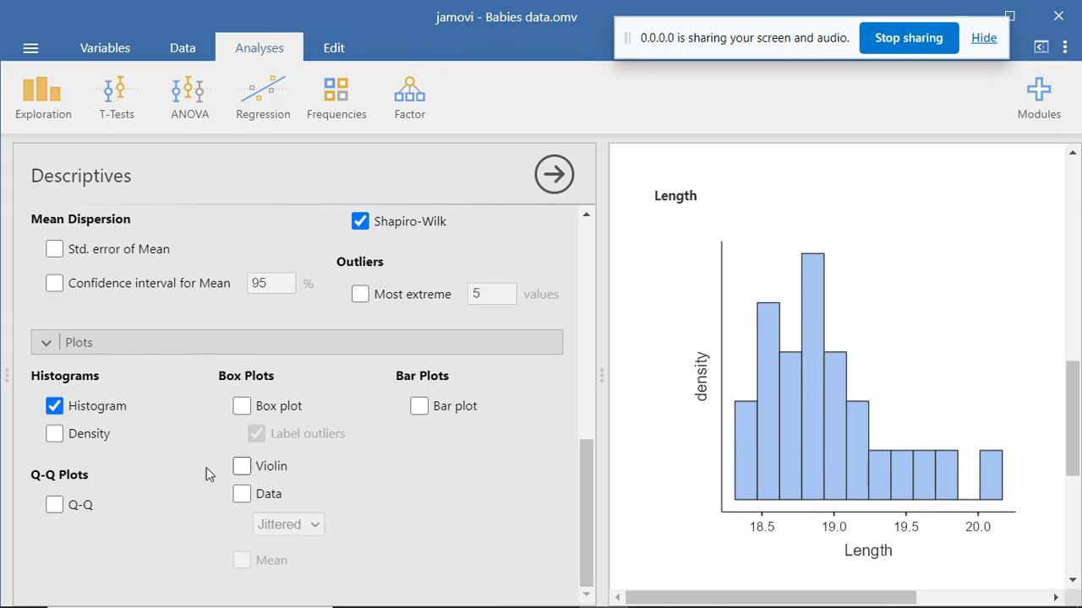
- Add Q-Q plots to the Descriptives output and inspect those for Weight and Length
{"action": "left_click", "coordinate": [54, 505]}
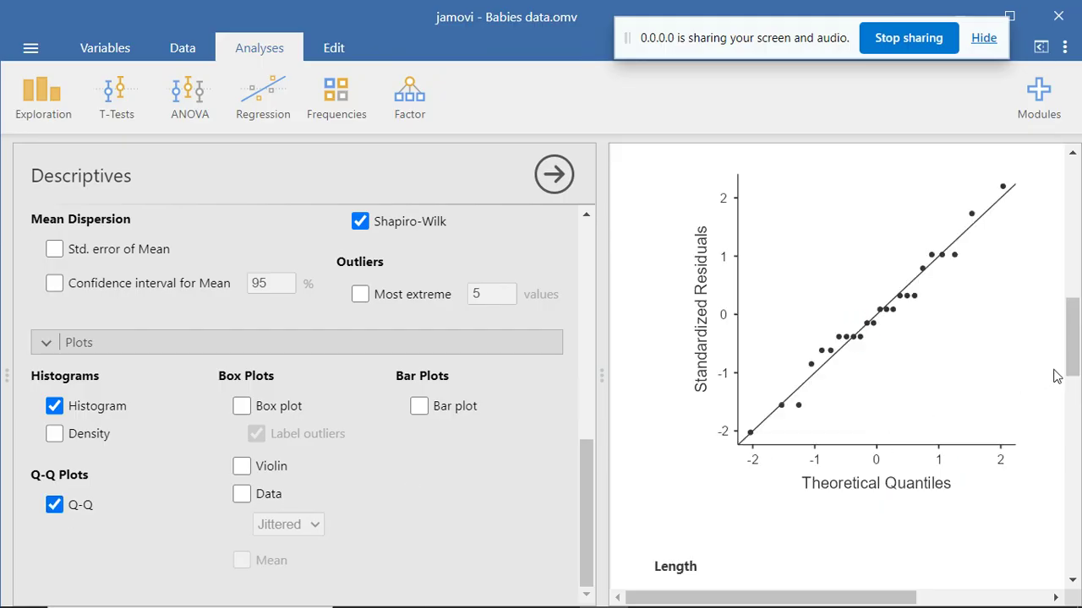
{"action": "left_click_drag", "start_coordinate": [1075, 367], "coordinate": [1079, 341]}
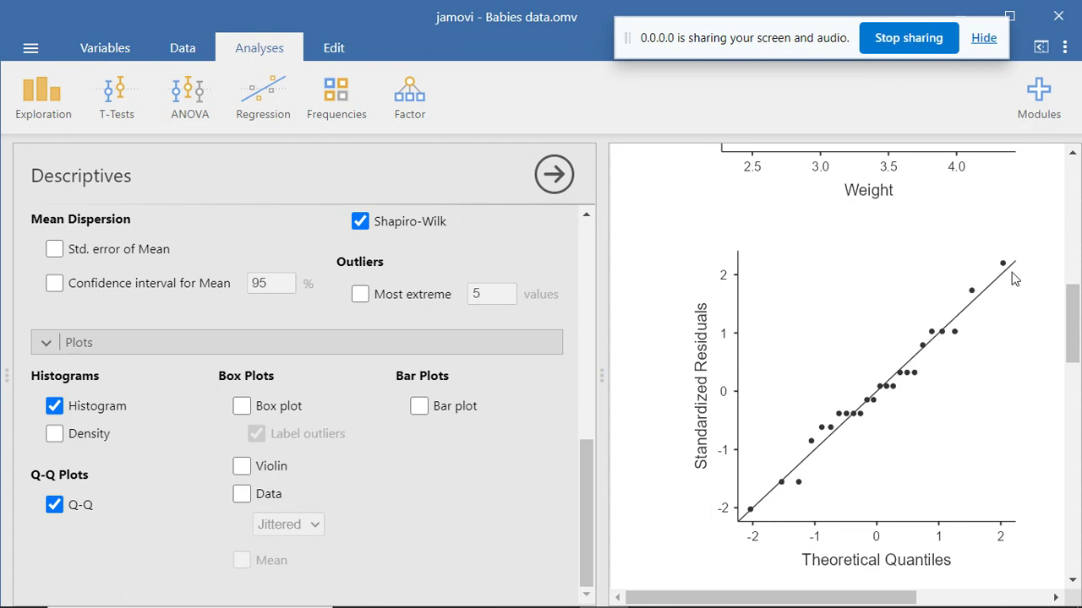
{"action": "left_click_drag", "start_coordinate": [1075, 339], "coordinate": [1063, 486]}
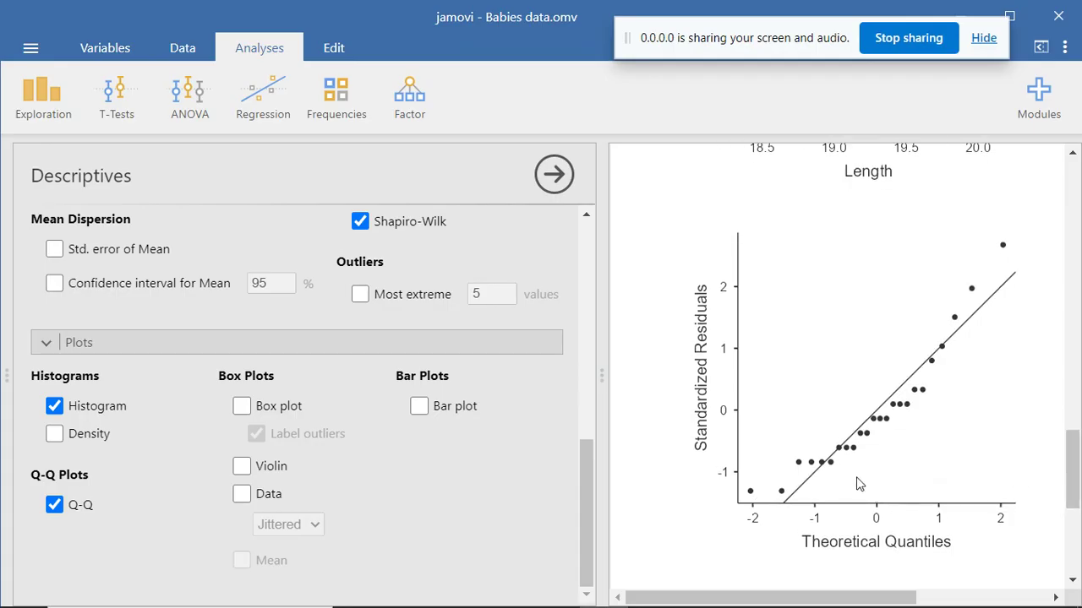
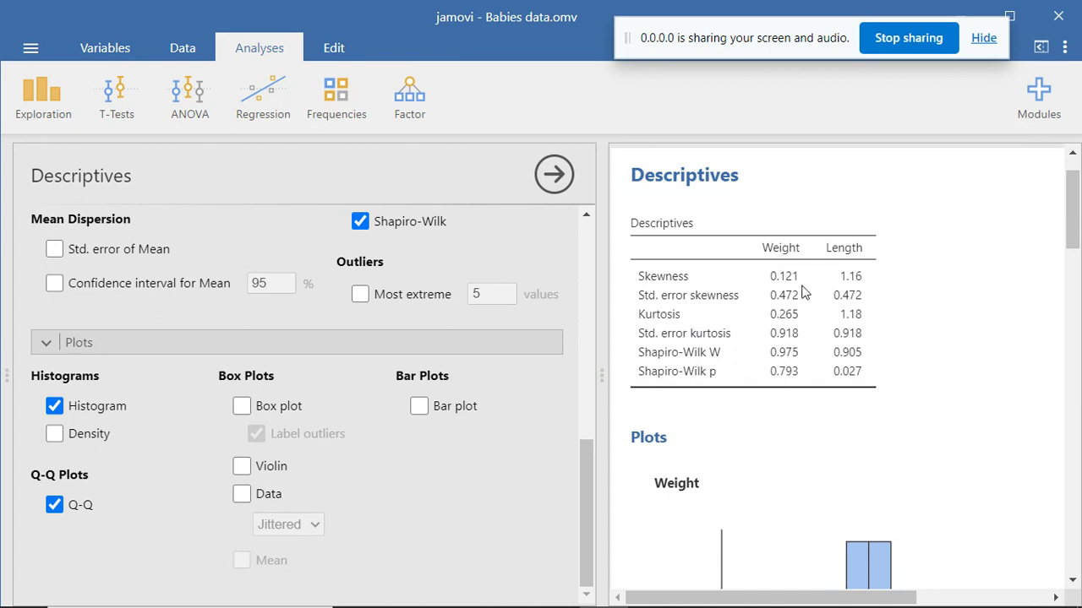
- Compare the skewness, kurtosis and Shapiro-Wilk results with the histograms and Q-Q plots for Weight and Length
{"action": "left_click_drag", "start_coordinate": [1072, 217], "coordinate": [1073, 331]}
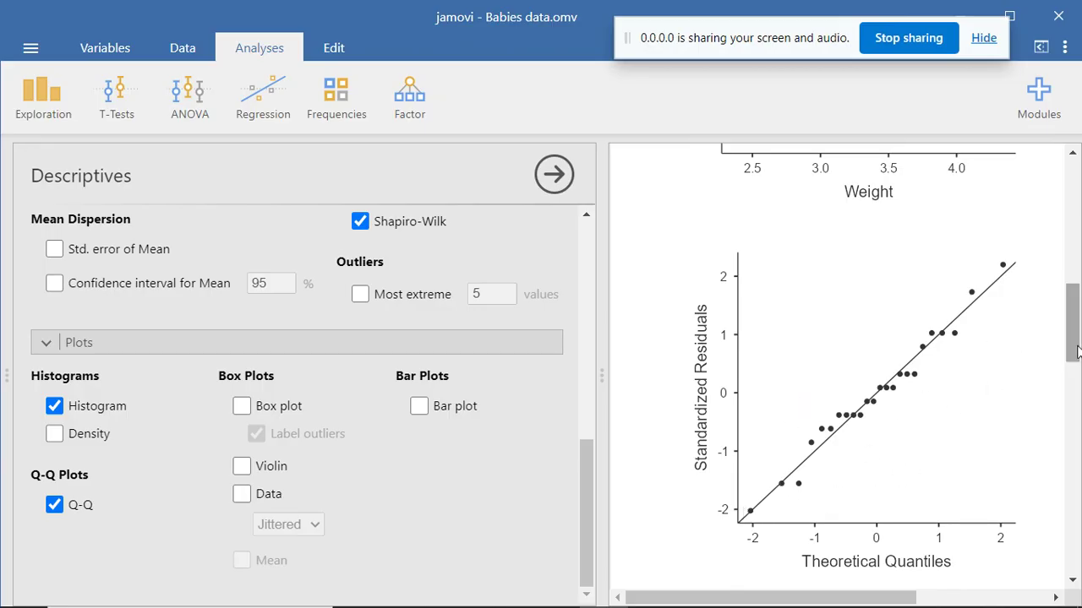
{"action": "left_click_drag", "start_coordinate": [1077, 350], "coordinate": [1077, 213]}
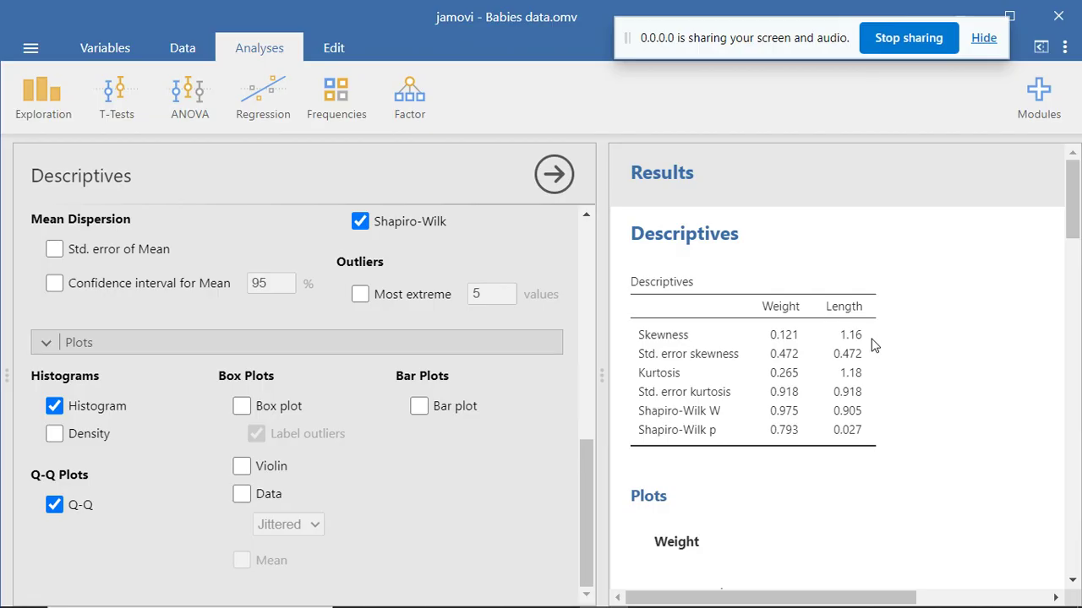
{"action": "left_click_drag", "start_coordinate": [1072, 244], "coordinate": [1026, 442]}
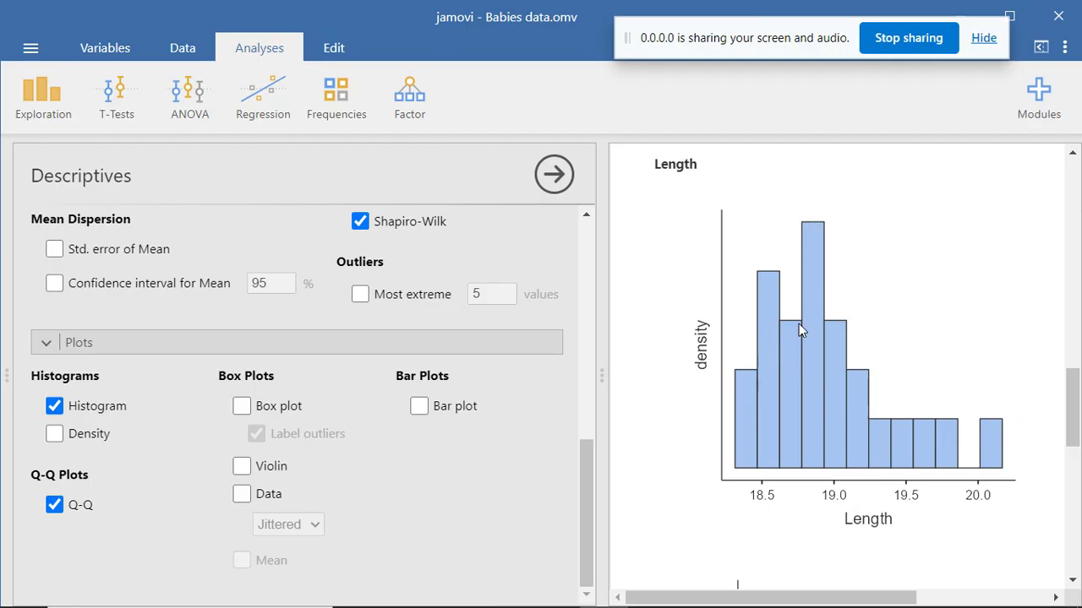
{"action": "left_click_drag", "start_coordinate": [1072, 429], "coordinate": [1067, 490]}
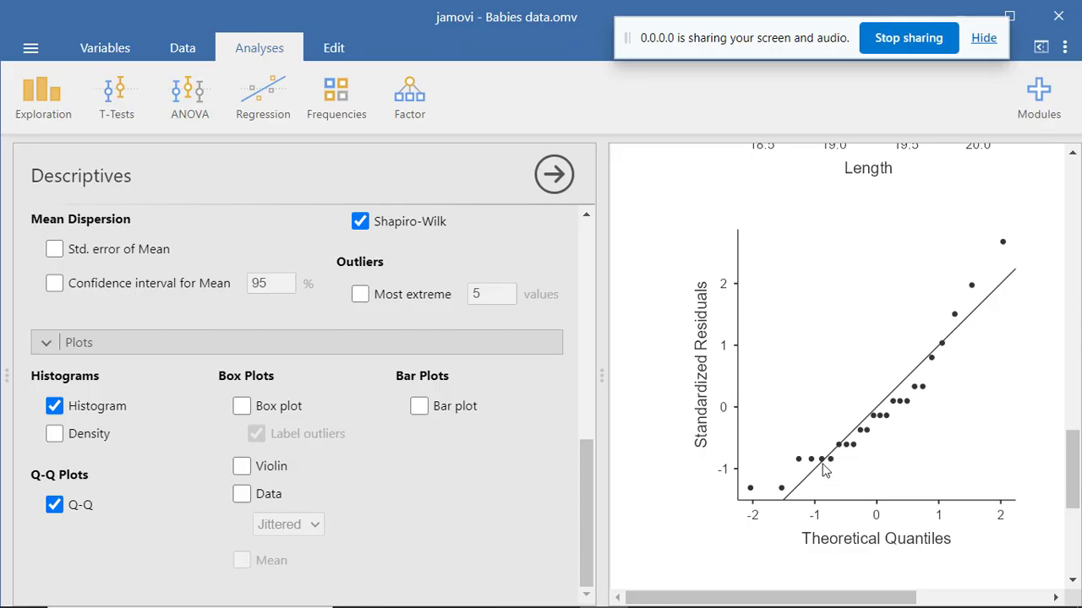
{"action": "left_click_drag", "start_coordinate": [1075, 471], "coordinate": [1071, 362]}
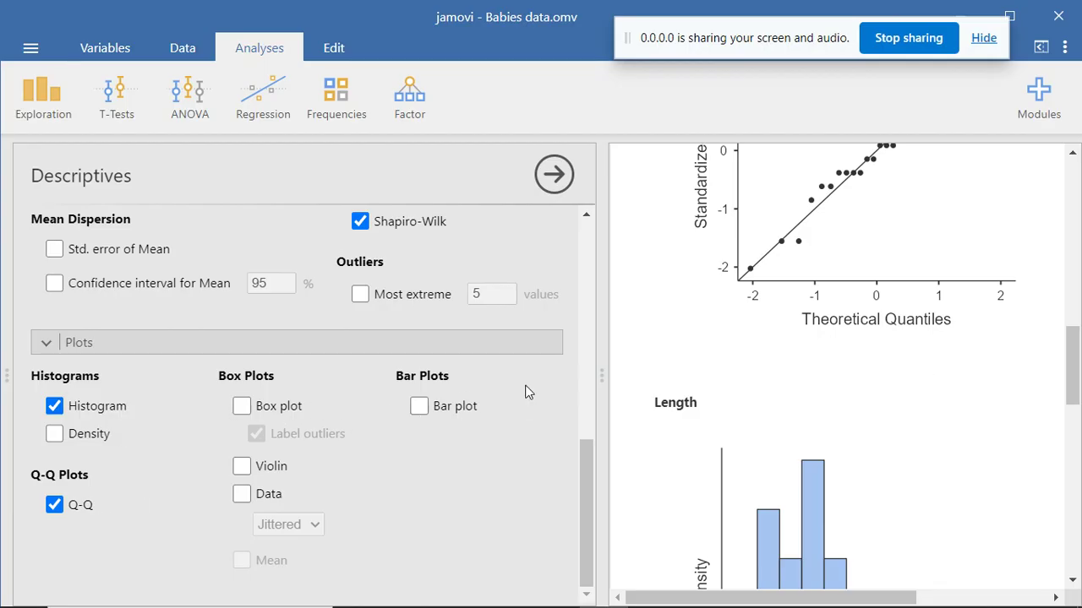
{"action": "left_click_drag", "start_coordinate": [1073, 363], "coordinate": [1078, 211]}
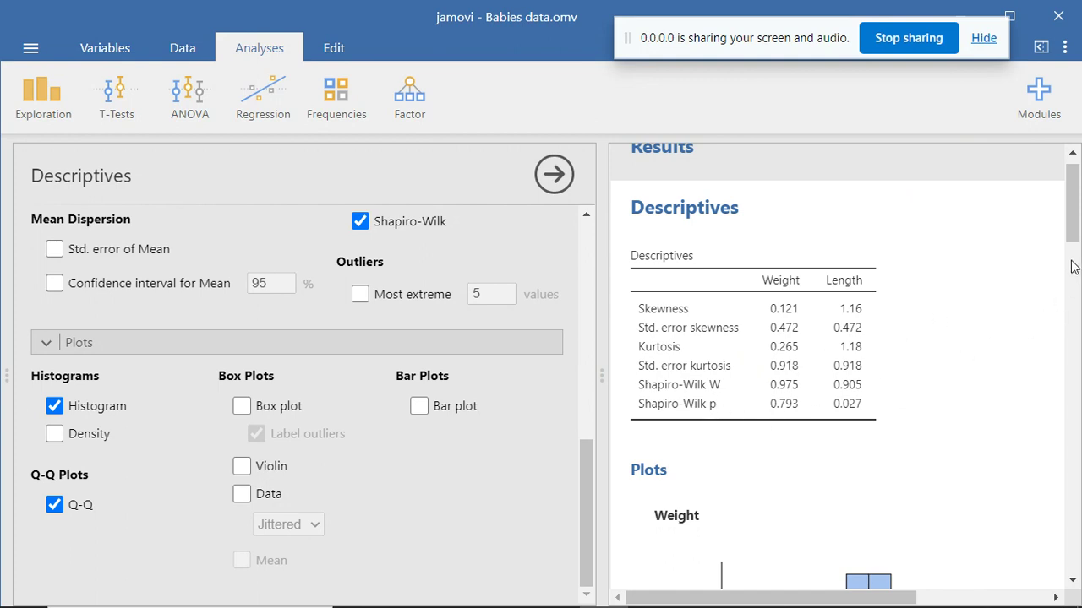
{"action": "mouse_move", "coordinate": [1072, 237]}
{"action": "left_mouse_down"}
{"action": "mouse_move", "coordinate": [1074, 313]}
{"action": "mouse_move", "coordinate": [1068, 207]}
{"action": "mouse_move", "coordinate": [1076, 368]}
{"action": "mouse_move", "coordinate": [1071, 216]}
{"action": "left_mouse_up"}
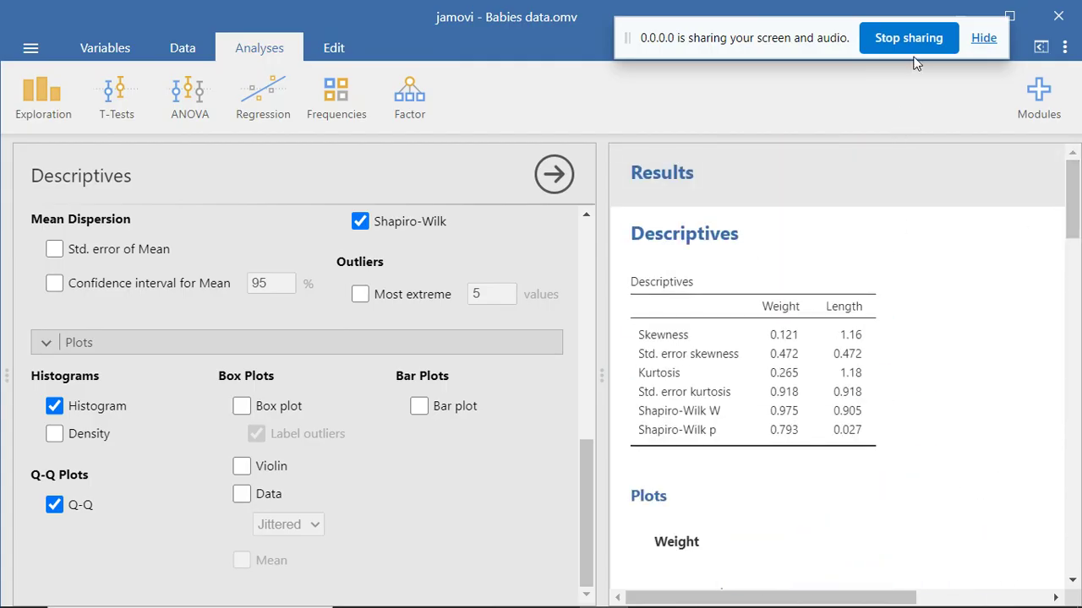